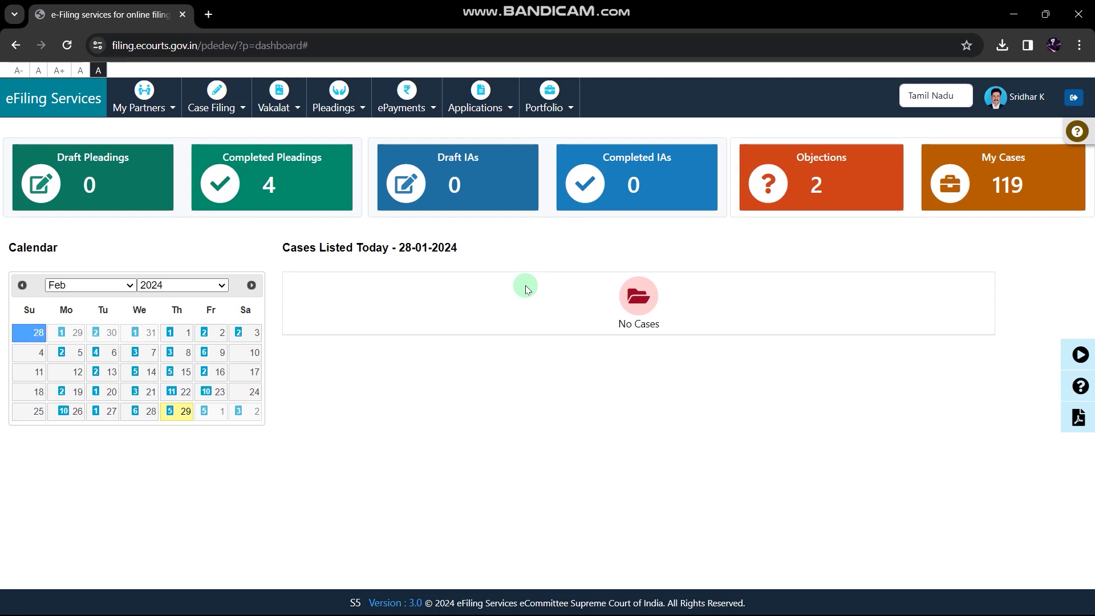
Review the three objections, then list the four completed pleadings and highlight the SOP and STC case prefixes
{"action": "left_click", "coordinate": [827, 196]}
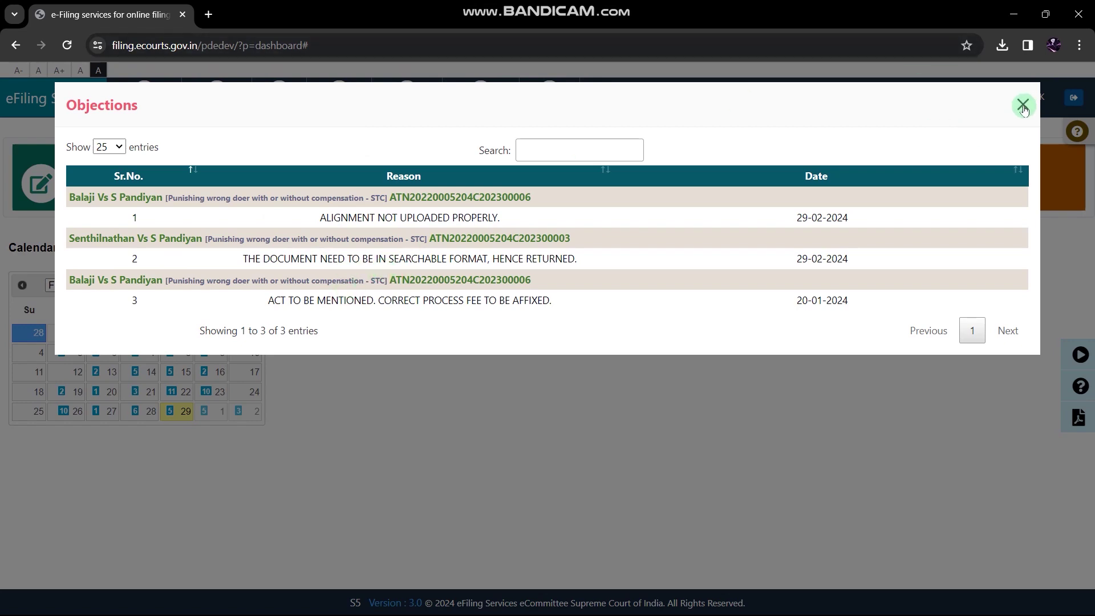
{"action": "left_click", "coordinate": [1022, 106]}
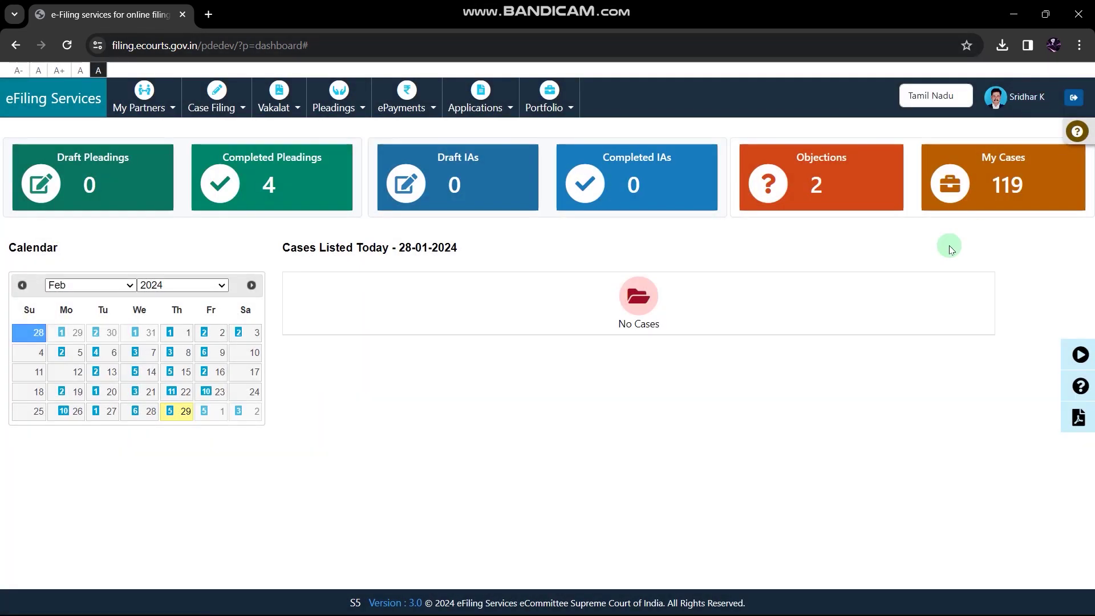
{"action": "left_click", "coordinate": [272, 176]}
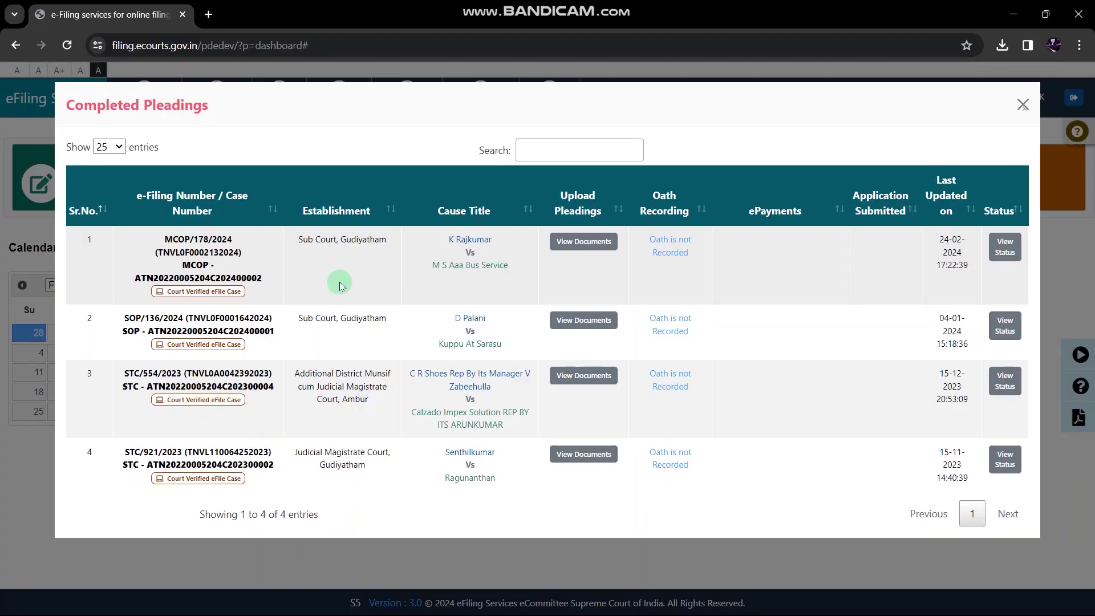
{"action": "left_click_drag", "start_coordinate": [114, 318], "coordinate": [141, 317]}
{"action": "left_click_drag", "start_coordinate": [124, 452], "coordinate": [140, 454]}
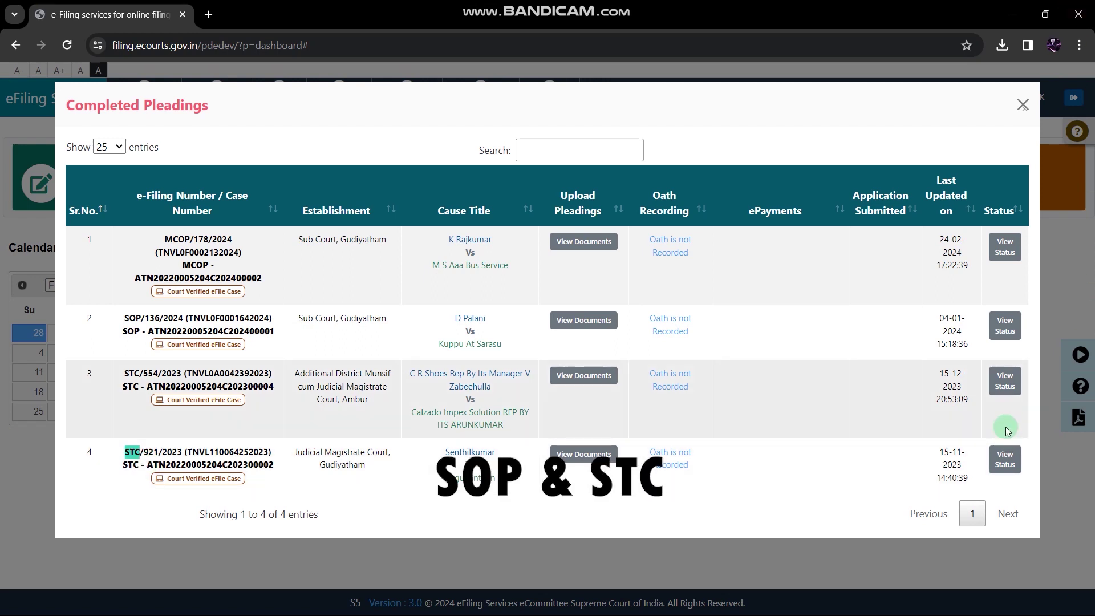
{"action": "left_click", "coordinate": [1006, 334]}
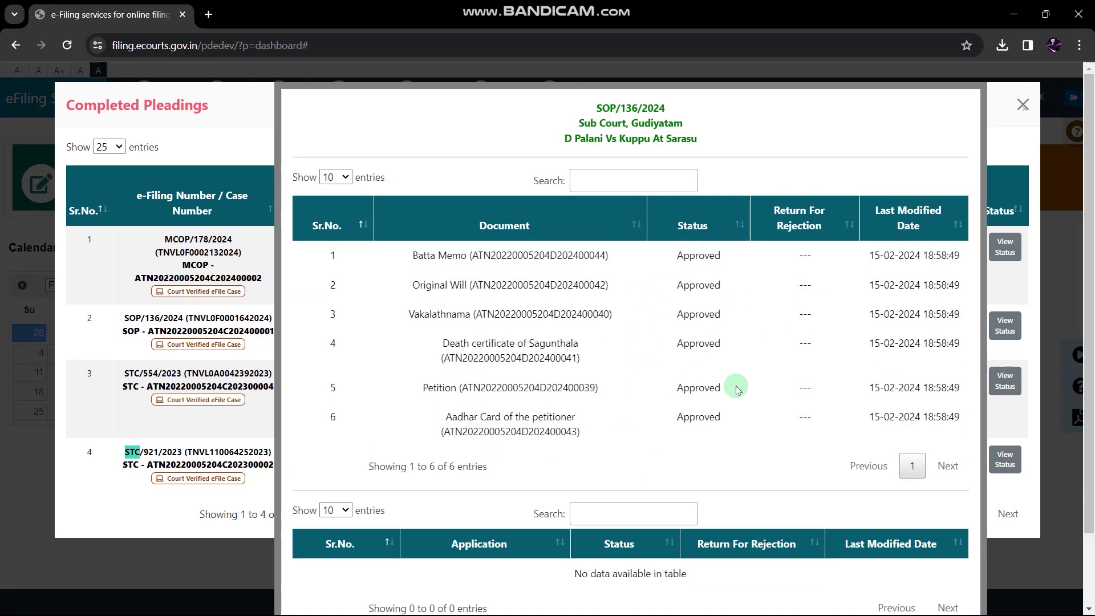
{"action": "scroll", "coordinate": [736, 388], "scroll_direction": "down", "scroll_amount": 2}
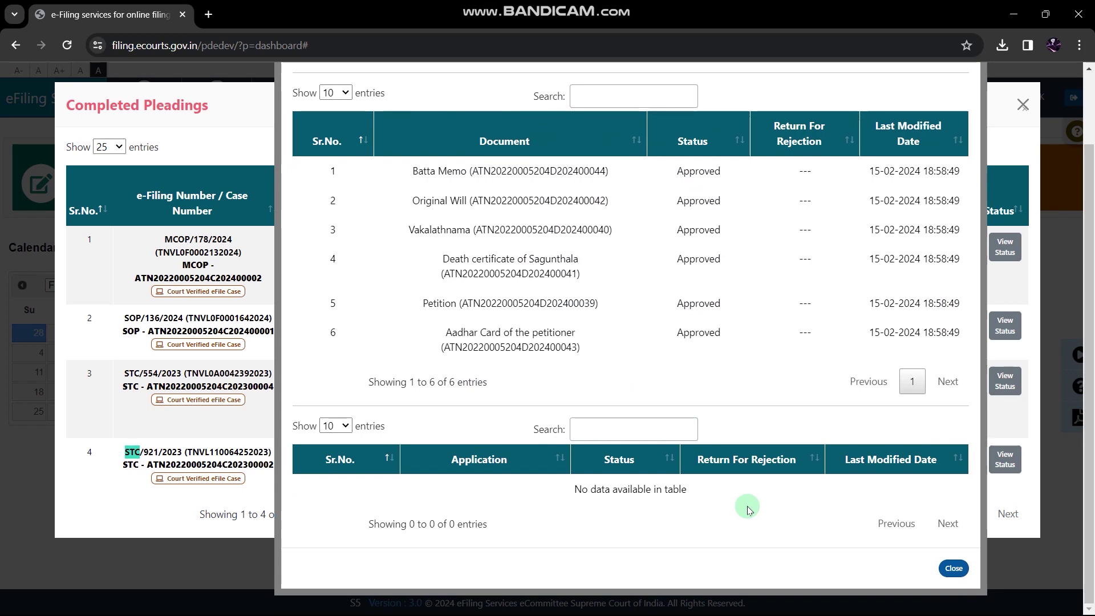
{"action": "scroll", "coordinate": [779, 298], "scroll_direction": "up", "scroll_amount": 2}
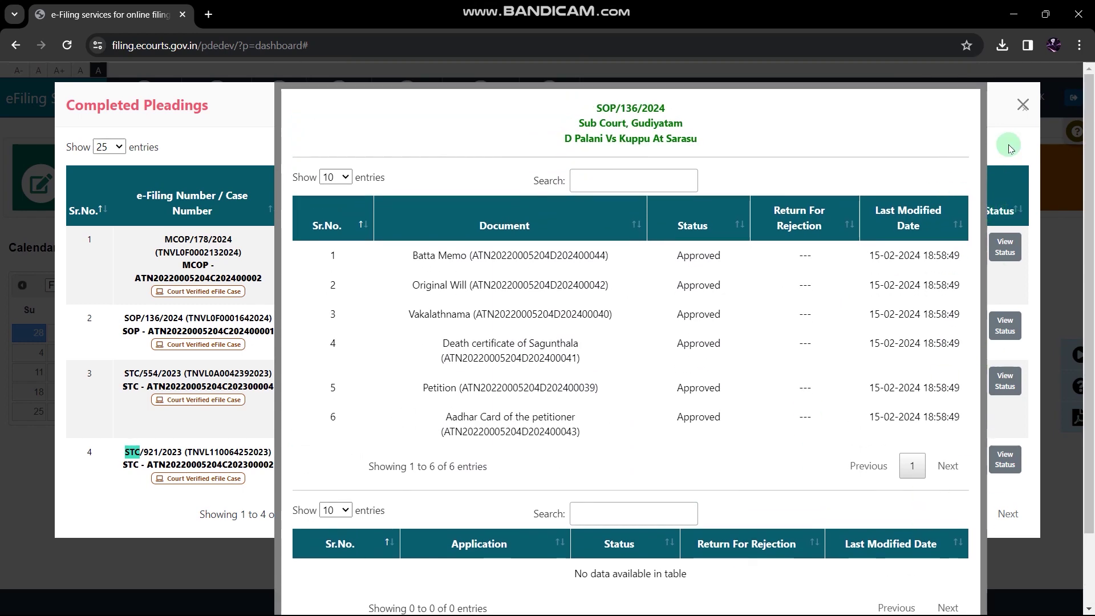
{"action": "left_click", "coordinate": [1008, 145]}
{"action": "left_click", "coordinate": [1005, 458]}
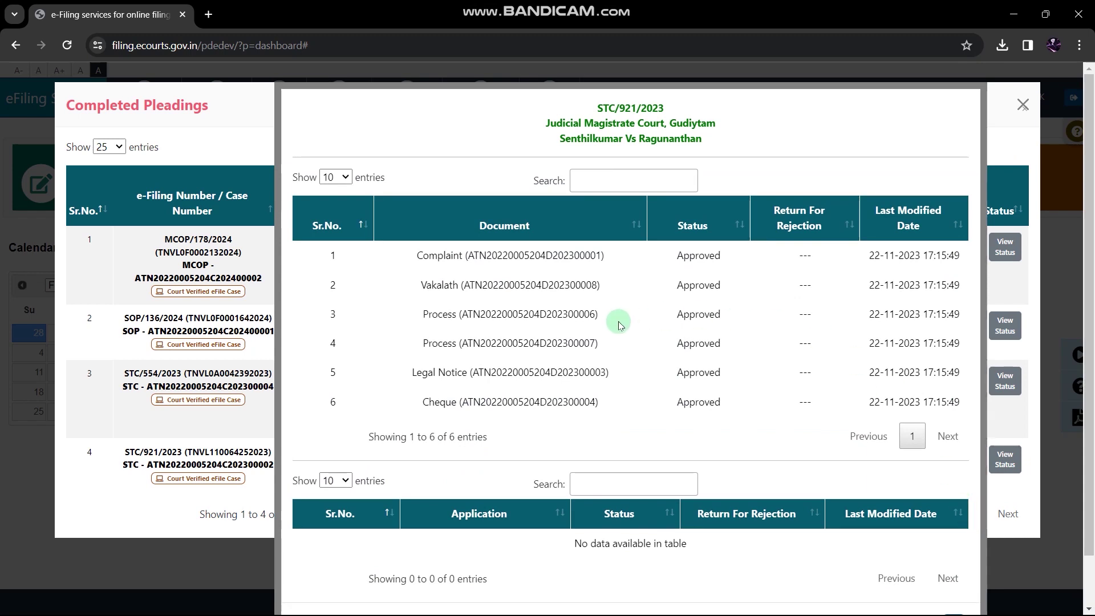
{"action": "left_click", "coordinate": [998, 154]}
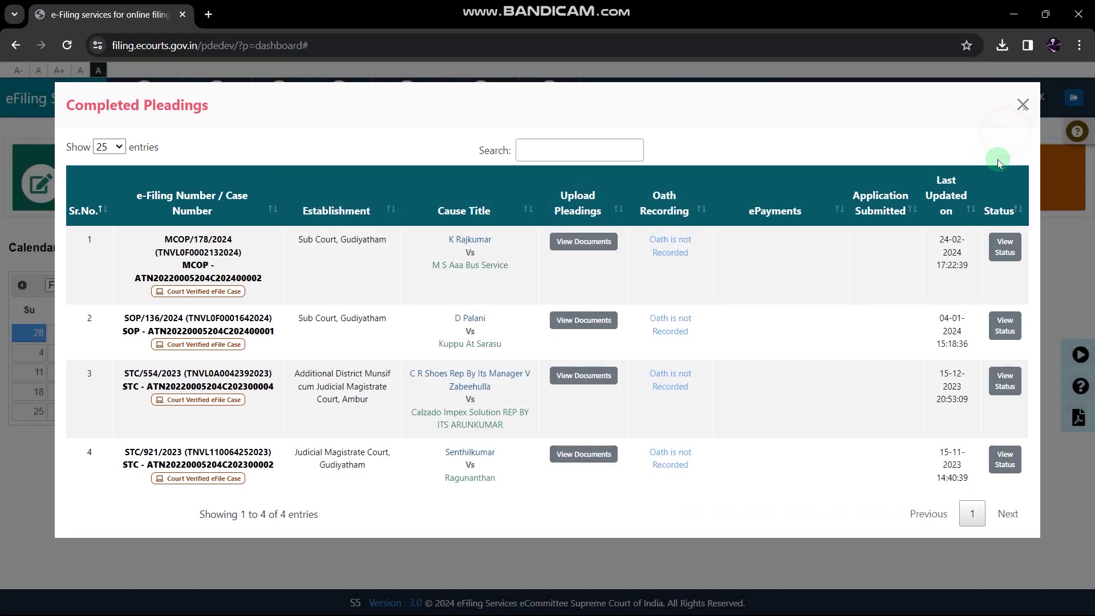
{"action": "left_click", "coordinate": [1022, 105]}
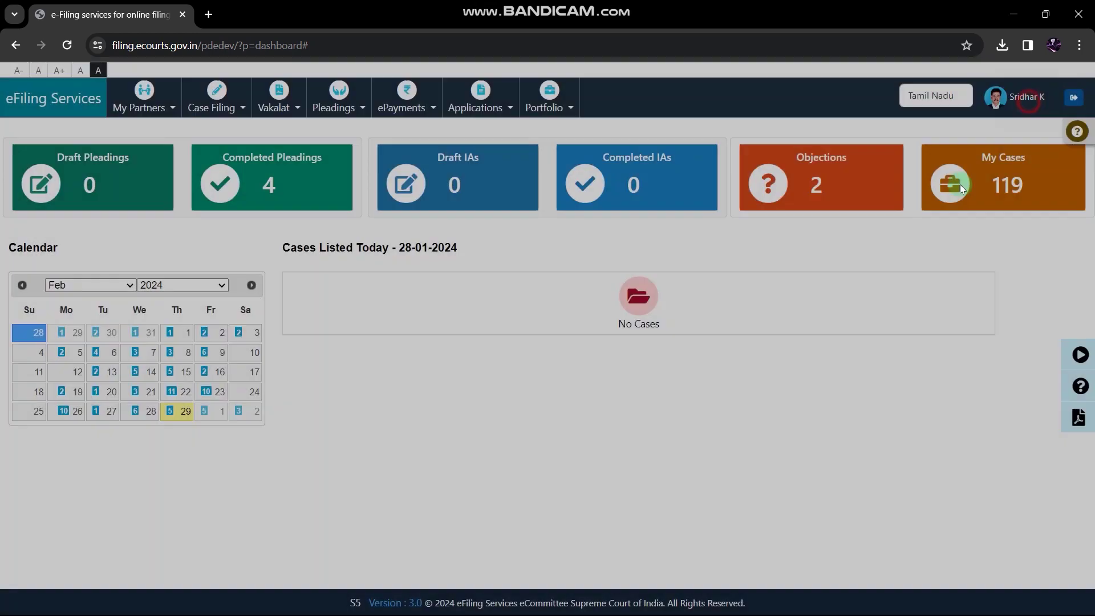
{"action": "left_click", "coordinate": [888, 191]}
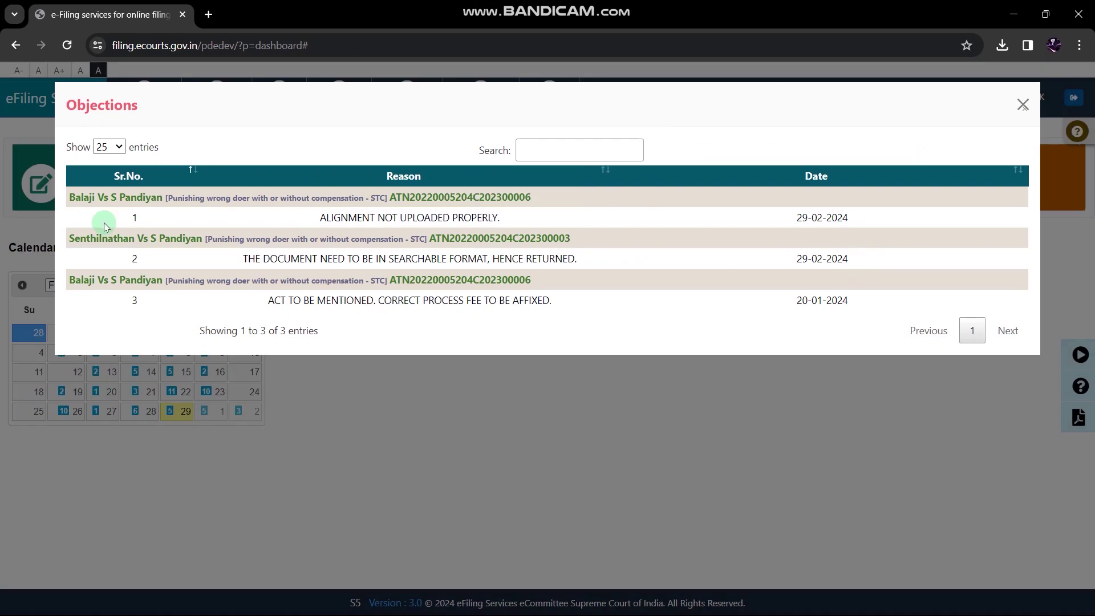
{"action": "left_click", "coordinate": [1021, 103]}
{"action": "left_click", "coordinate": [251, 185]}
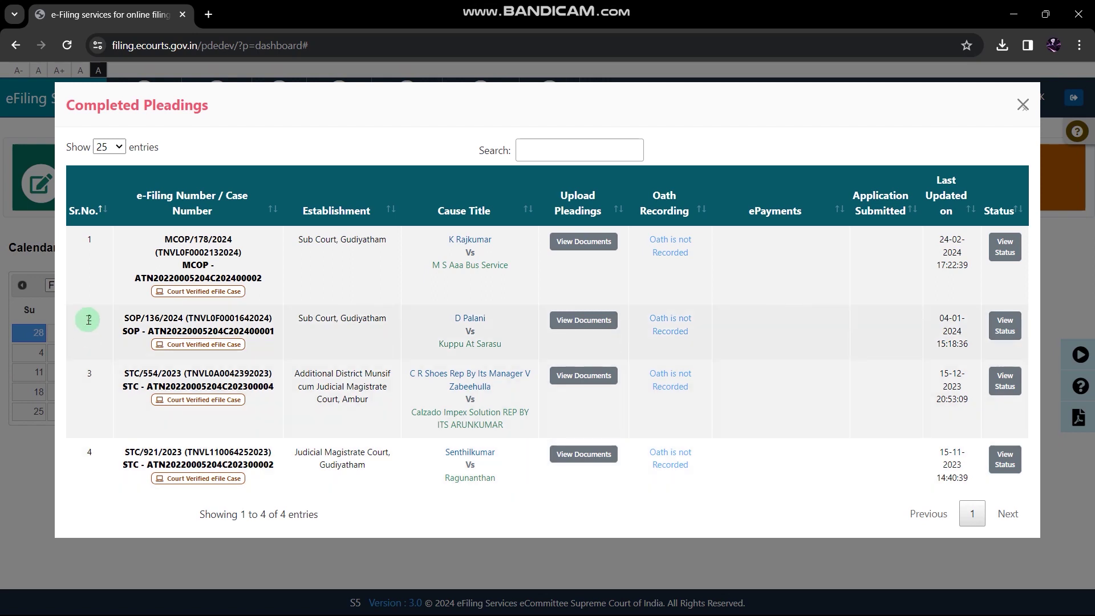
{"action": "left_click", "coordinate": [122, 319]}
{"action": "left_click_drag", "start_coordinate": [138, 322], "coordinate": [144, 322]}
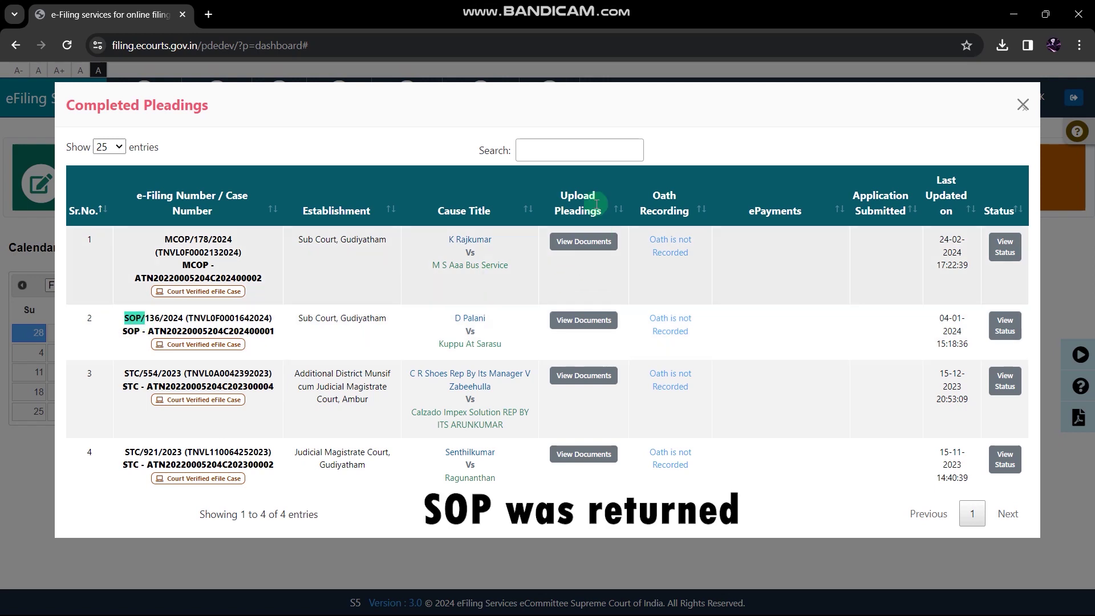
{"action": "left_click", "coordinate": [1023, 105]}
{"action": "left_click", "coordinate": [809, 178]}
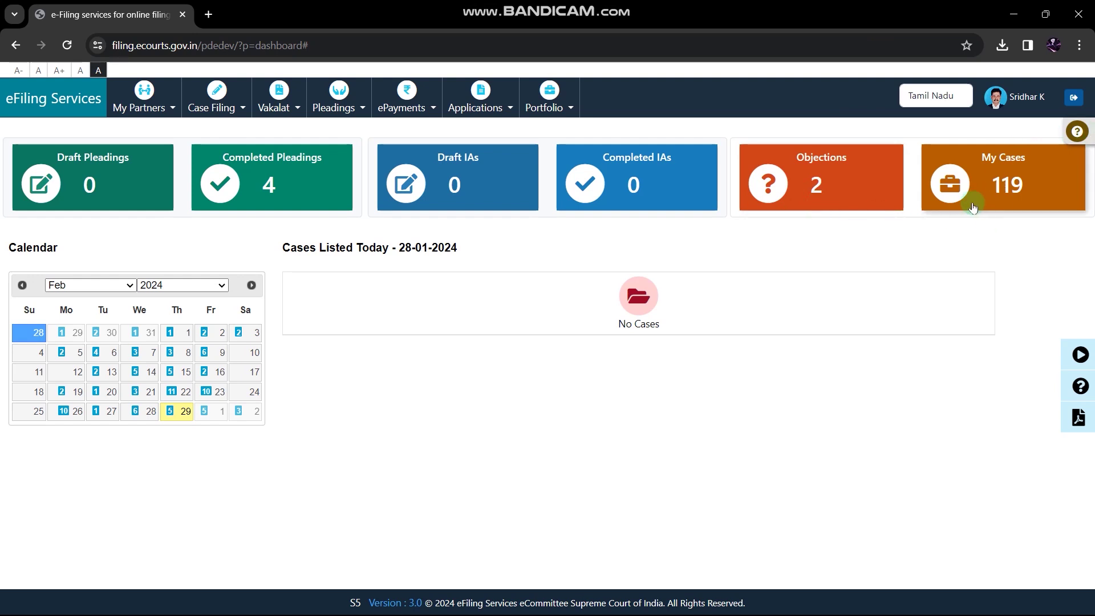
{"action": "left_click", "coordinate": [1003, 189]}
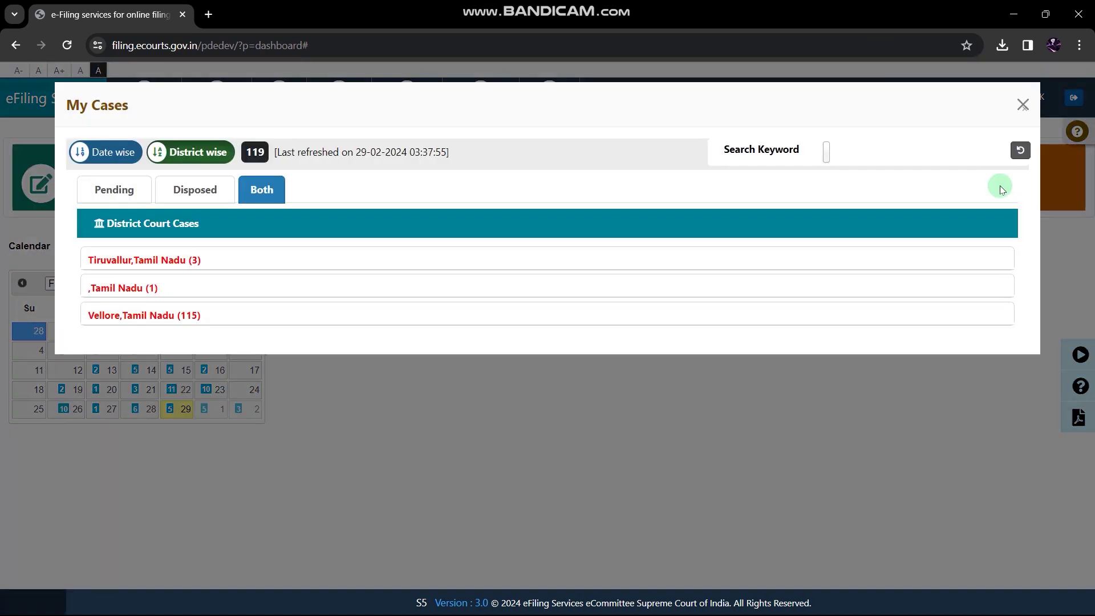
{"action": "left_click", "coordinate": [855, 150]}
{"action": "left_click", "coordinate": [860, 174]}
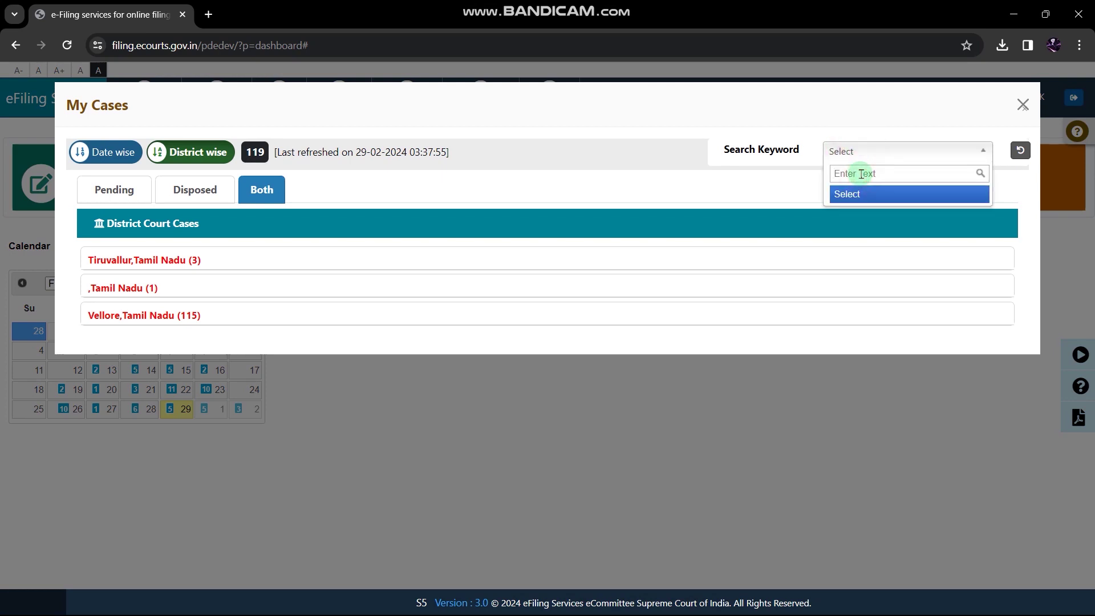
{"action": "type", "text": "pala"}
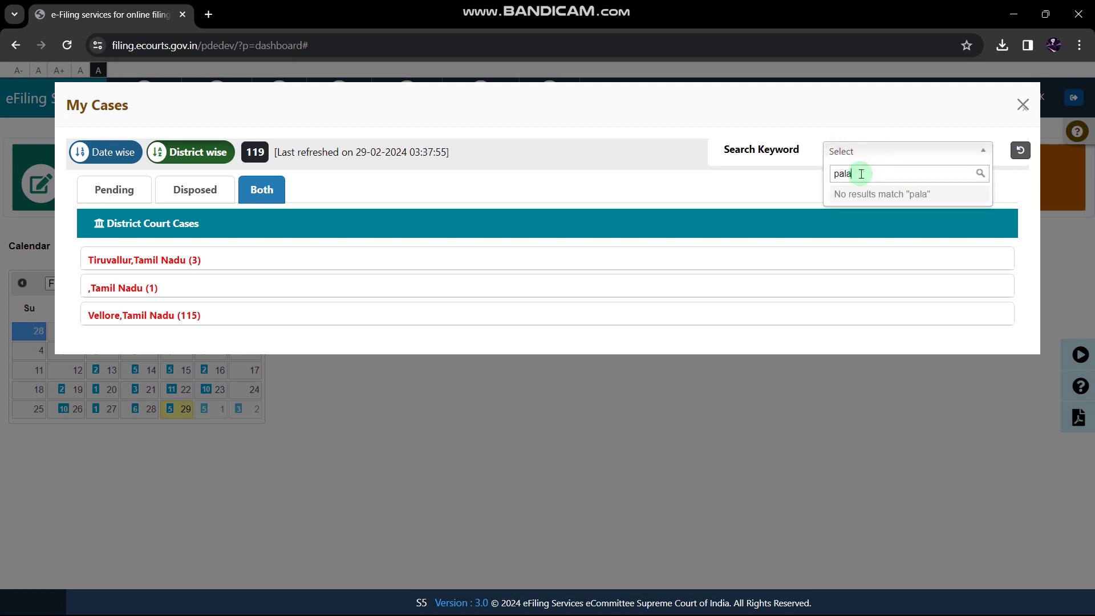
{"action": "type", "text": "ni"}
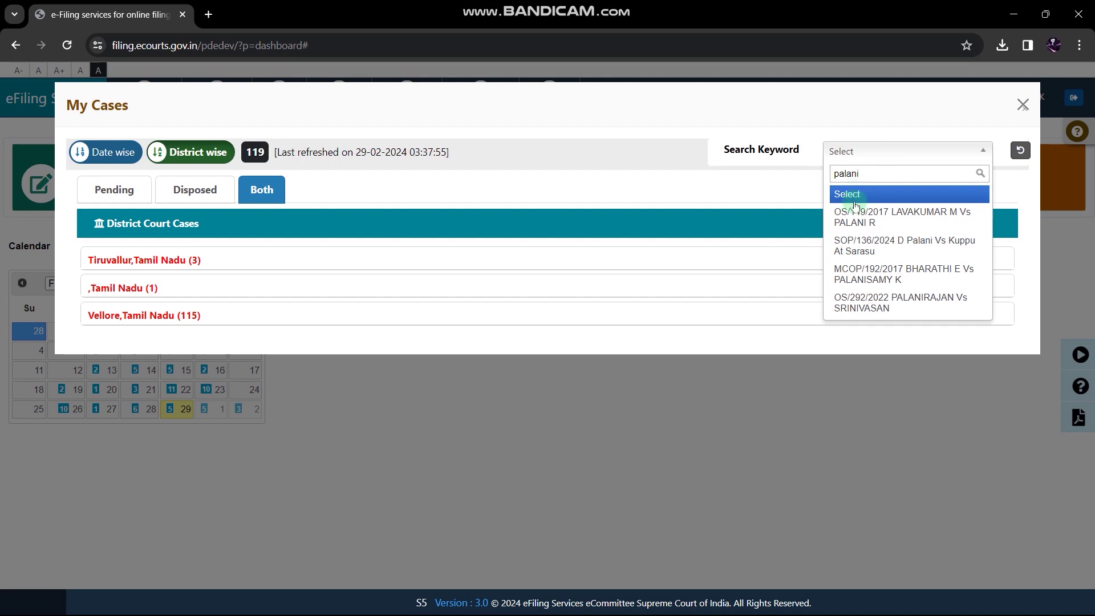
{"action": "left_click", "coordinate": [856, 245]}
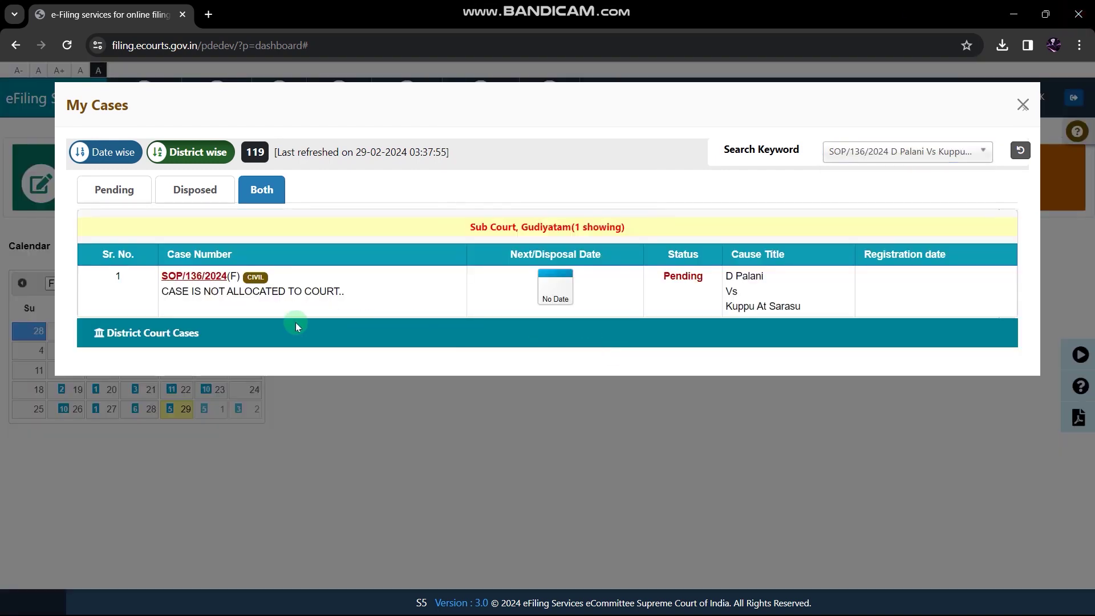
{"action": "left_click", "coordinate": [191, 276]}
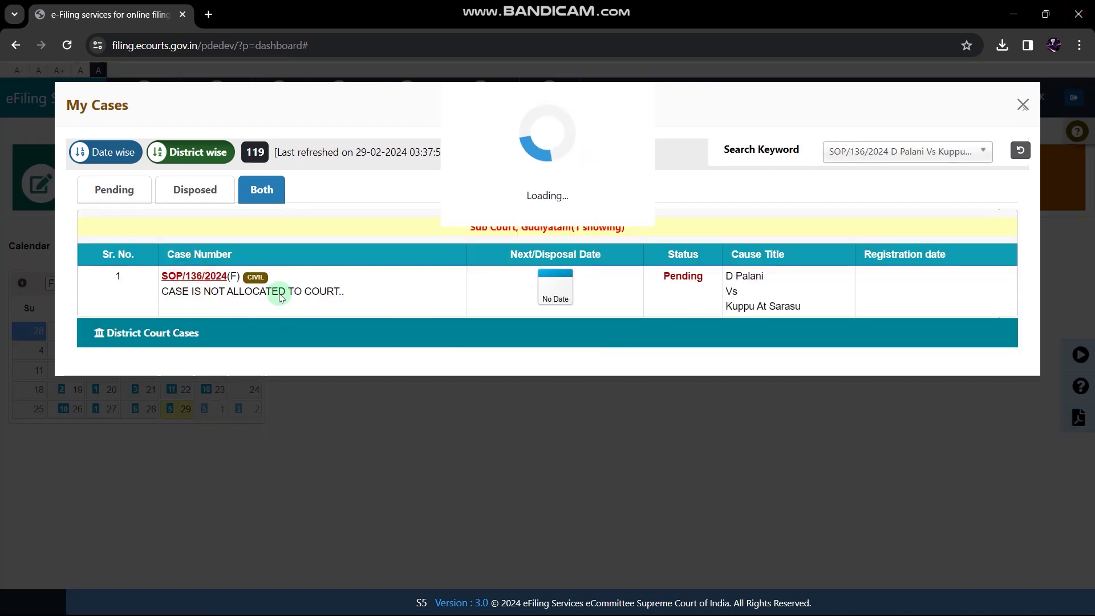
Read the objection requiring a SEARCHABLE-format petition, then close the case details
{"action": "scroll", "coordinate": [513, 285], "scroll_direction": "down", "scroll_amount": 6}
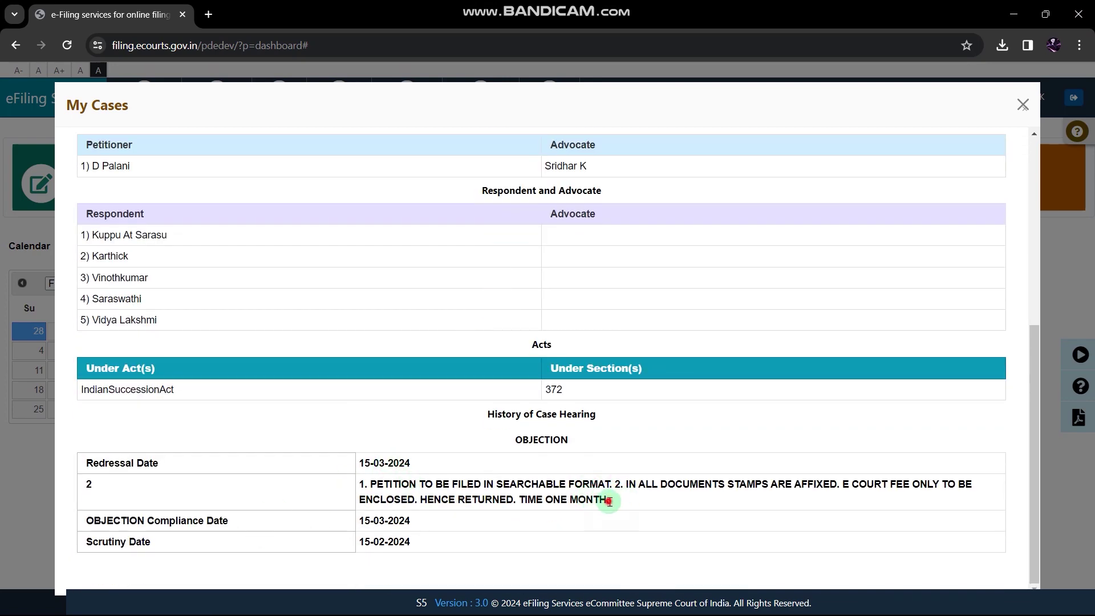
{"action": "left_click_drag", "start_coordinate": [610, 499], "coordinate": [349, 486]}
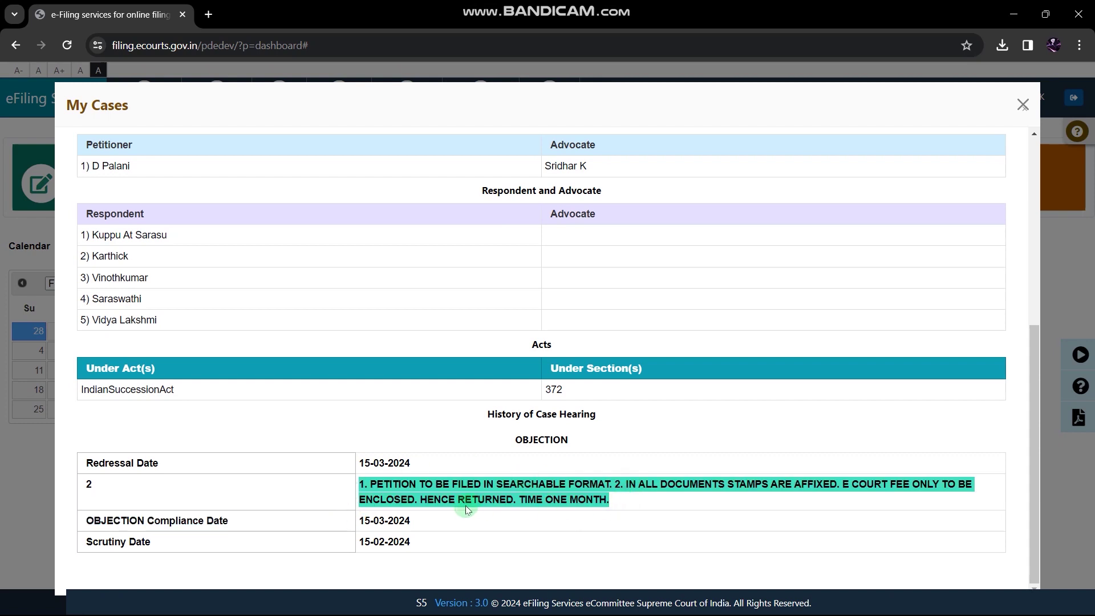
{"action": "left_click", "coordinate": [341, 493]}
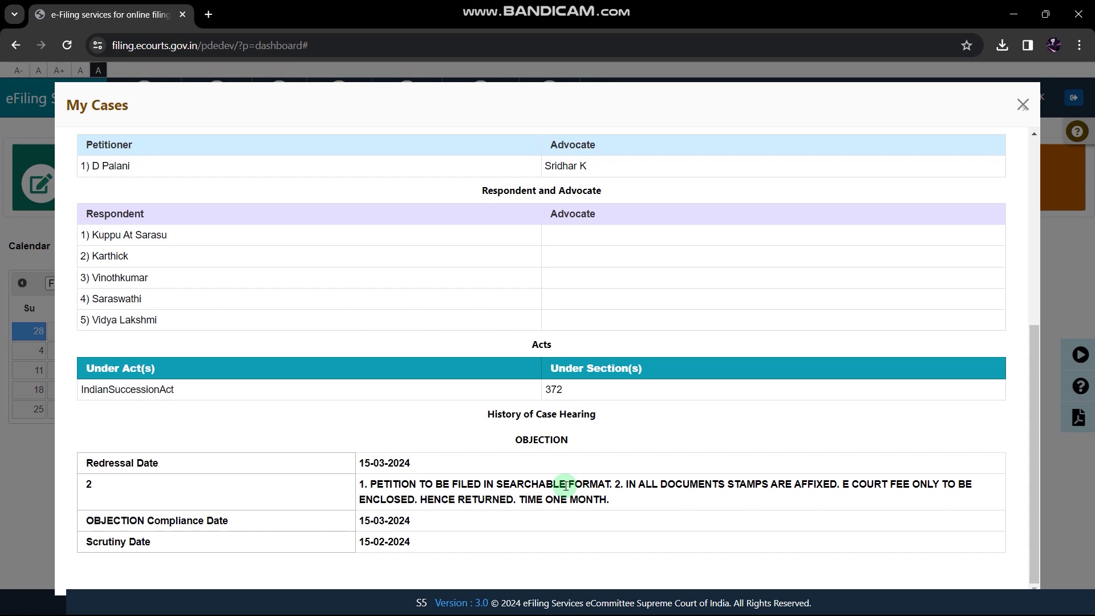
{"action": "double_click", "coordinate": [529, 482]}
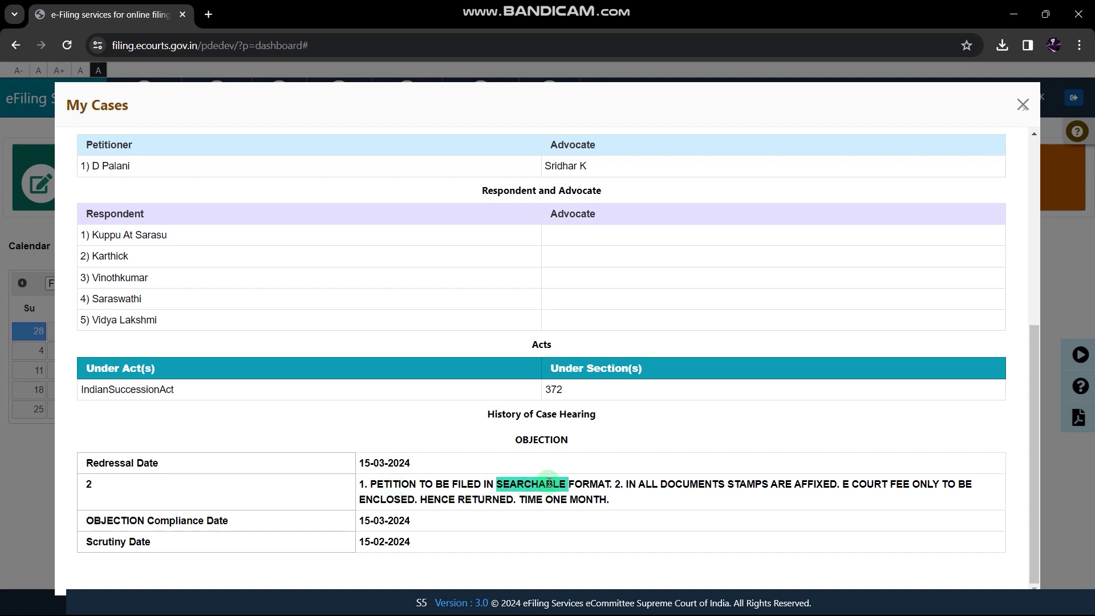
{"action": "key", "text": "Escape"}
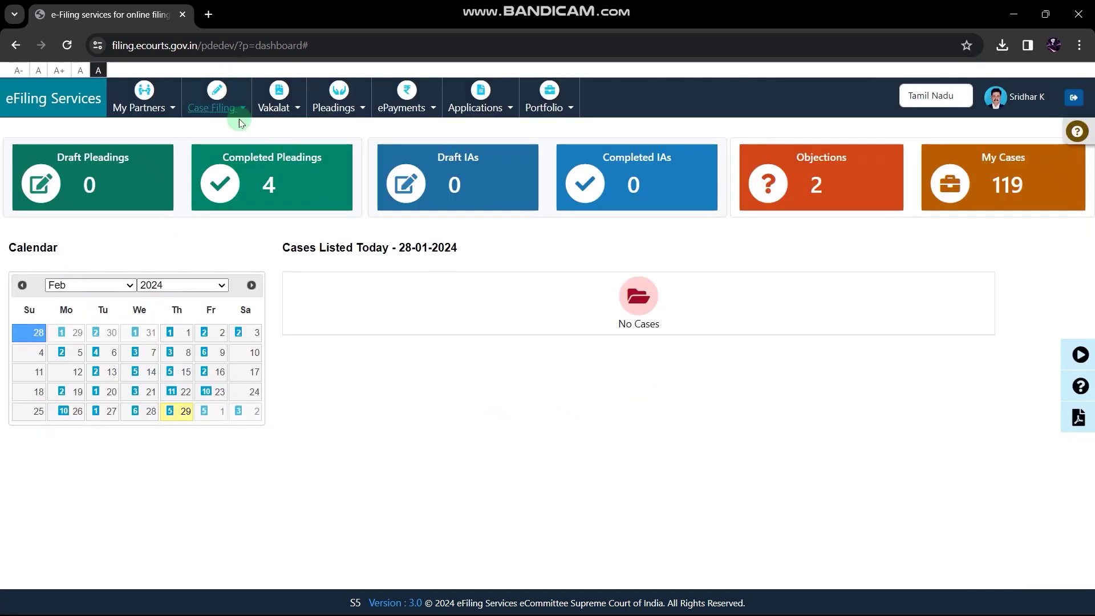
{"action": "left_click", "coordinate": [358, 112]}
{"action": "left_click", "coordinate": [353, 157]}
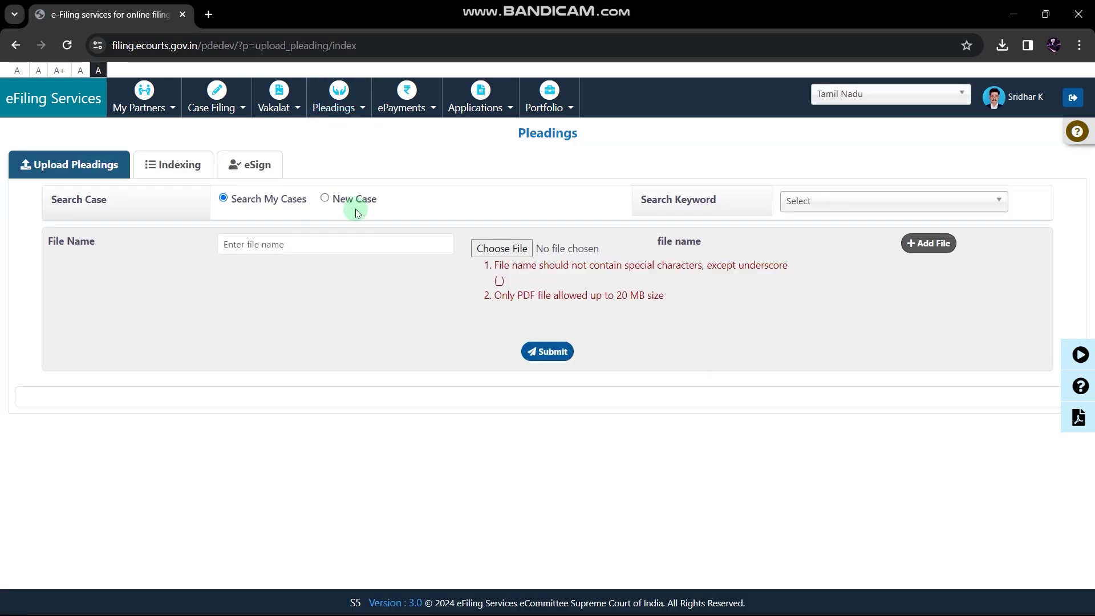
{"action": "left_click", "coordinate": [787, 203]}
{"action": "left_click", "coordinate": [805, 226]}
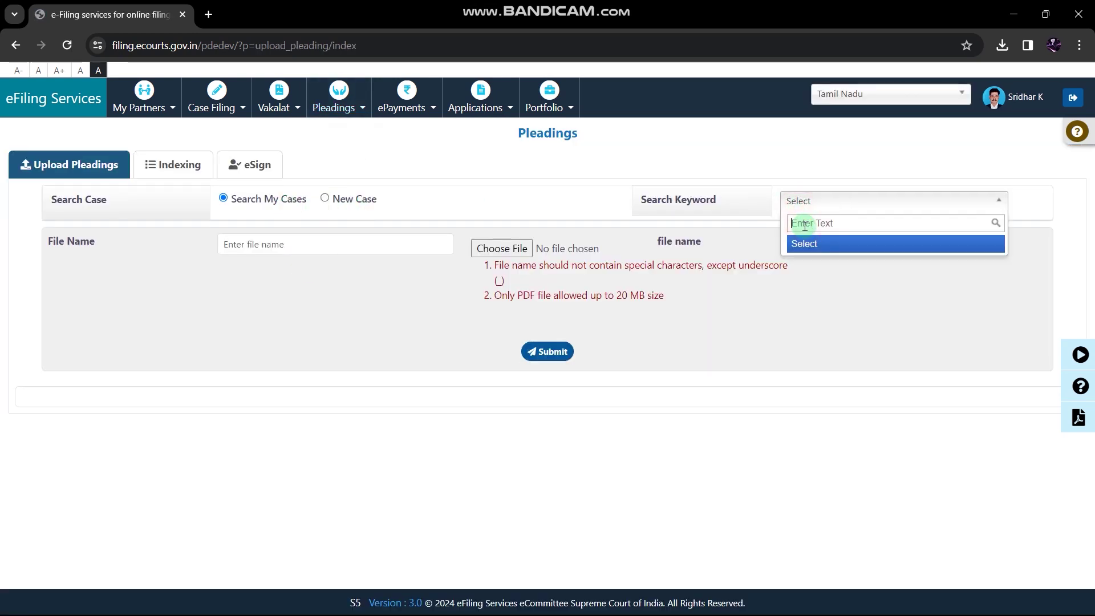
{"action": "type", "text": "palani"}
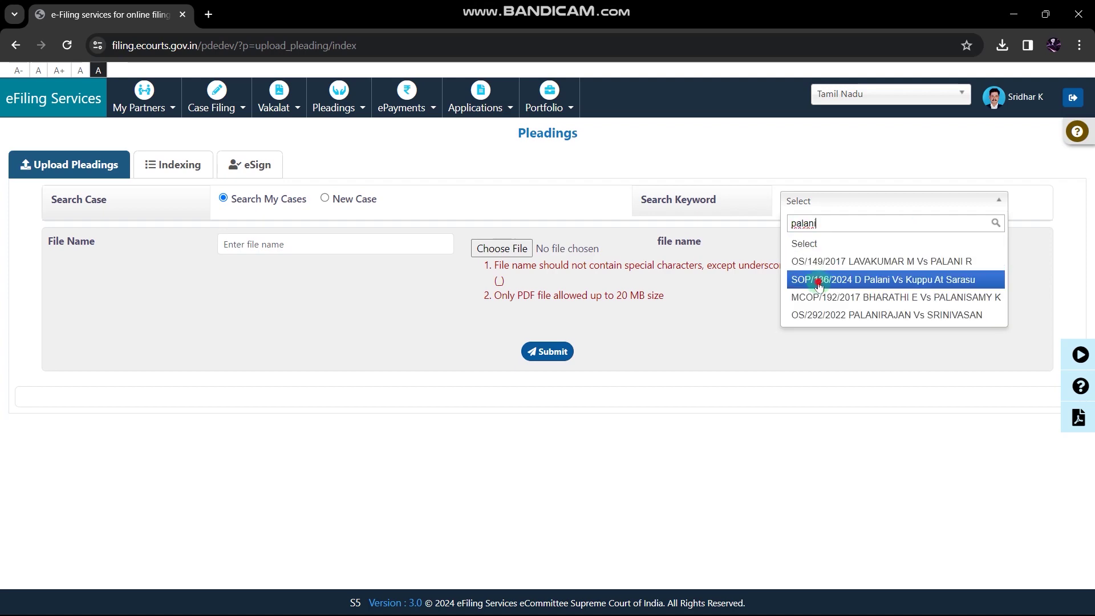
{"action": "left_click", "coordinate": [820, 280]}
{"action": "scroll", "coordinate": [709, 340], "scroll_direction": "down", "scroll_amount": 4}
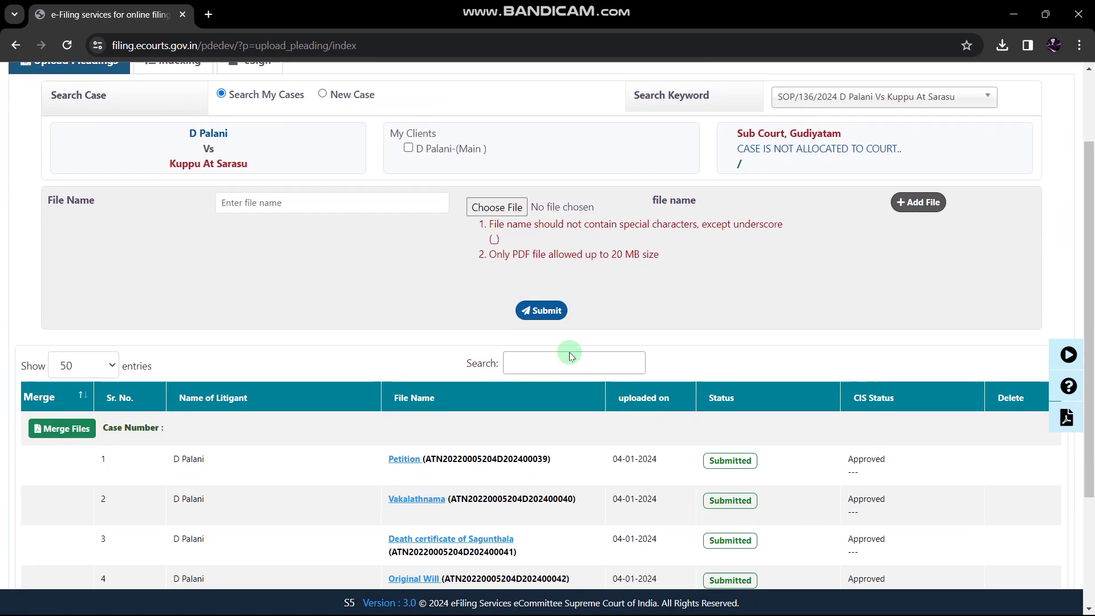
{"action": "scroll", "coordinate": [616, 196], "scroll_direction": "up", "scroll_amount": 2}
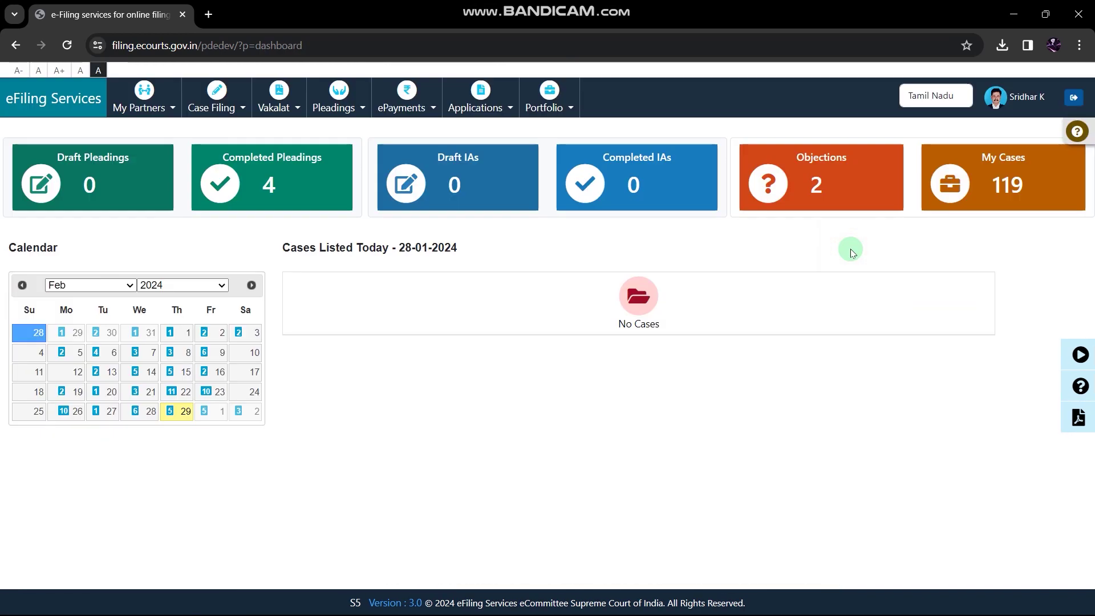
From the Video Tutorials list, play the Final Case Submission video starting at 2:36
{"action": "left_click", "coordinate": [1054, 354]}
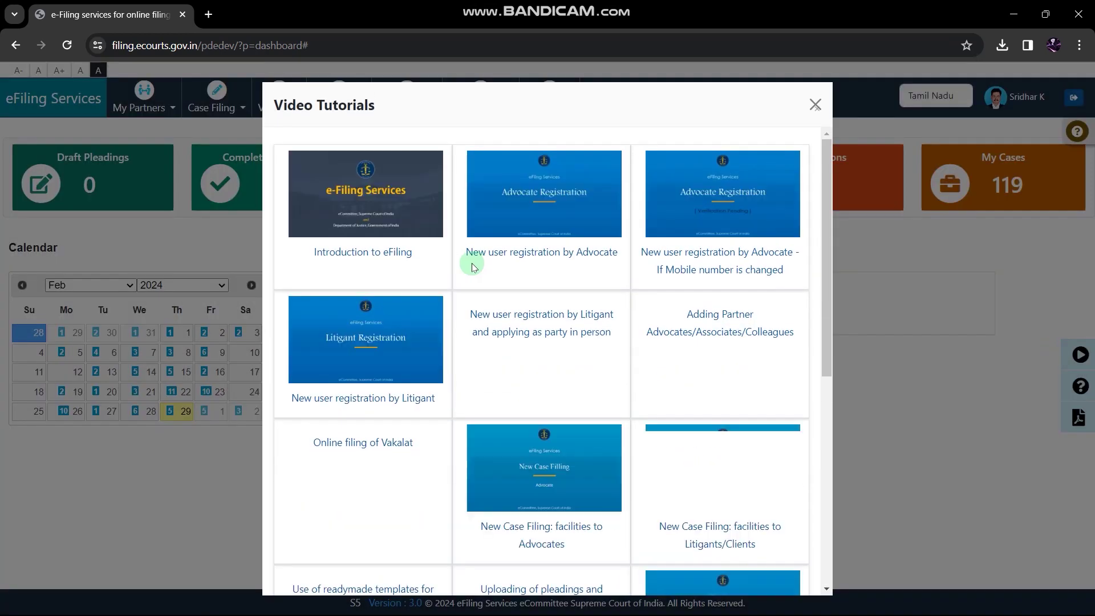
{"action": "left_click_drag", "start_coordinate": [824, 228], "coordinate": [812, 472]}
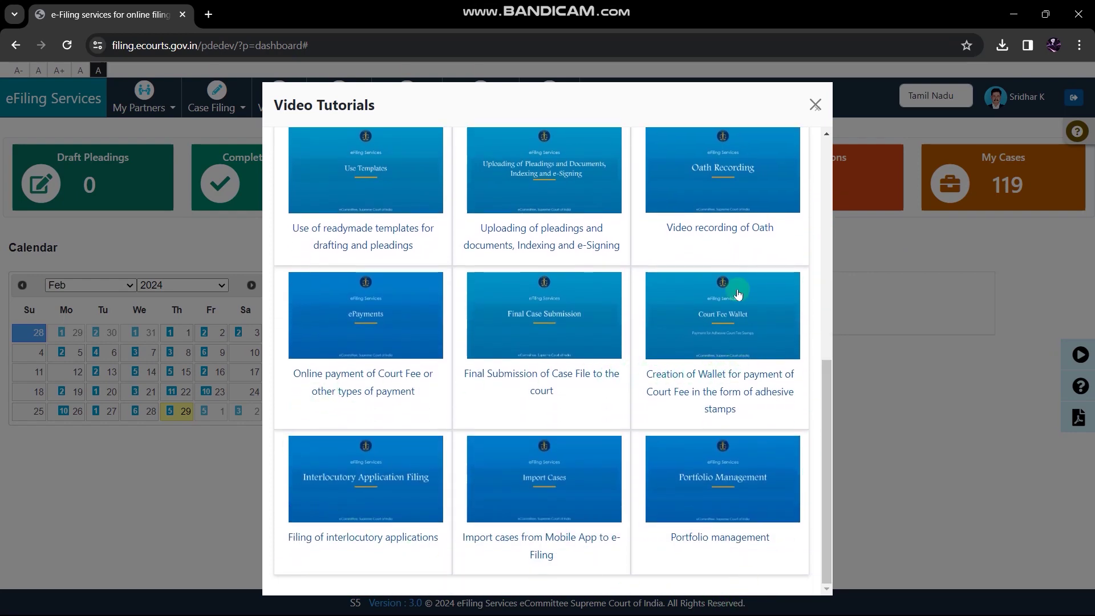
{"action": "left_click_drag", "start_coordinate": [823, 391], "coordinate": [835, 360]}
{"action": "left_click", "coordinate": [539, 408]}
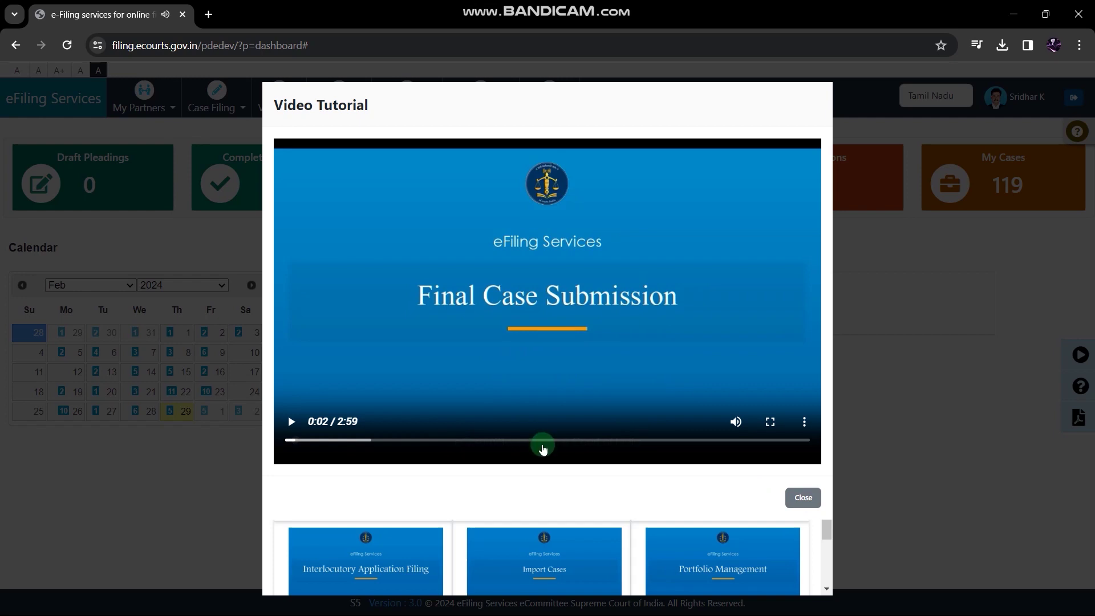
{"action": "left_click", "coordinate": [743, 440]}
{"action": "left_click", "coordinate": [291, 421]}
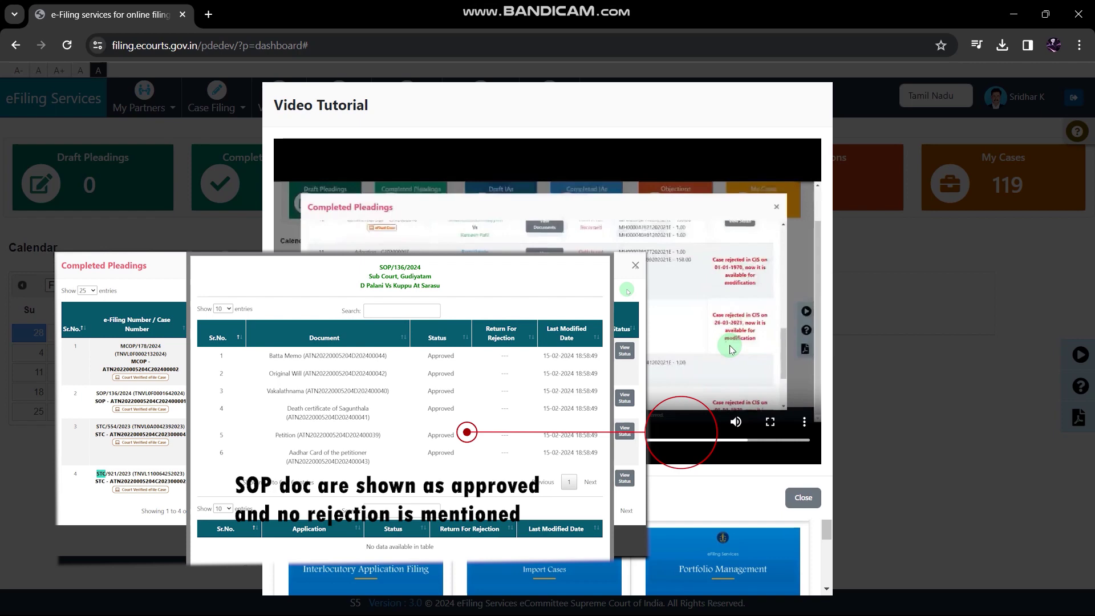
Let the Final Case Submission tutorial play on, then close the Video Tutorial window
{"action": "left_click", "coordinate": [711, 348]}
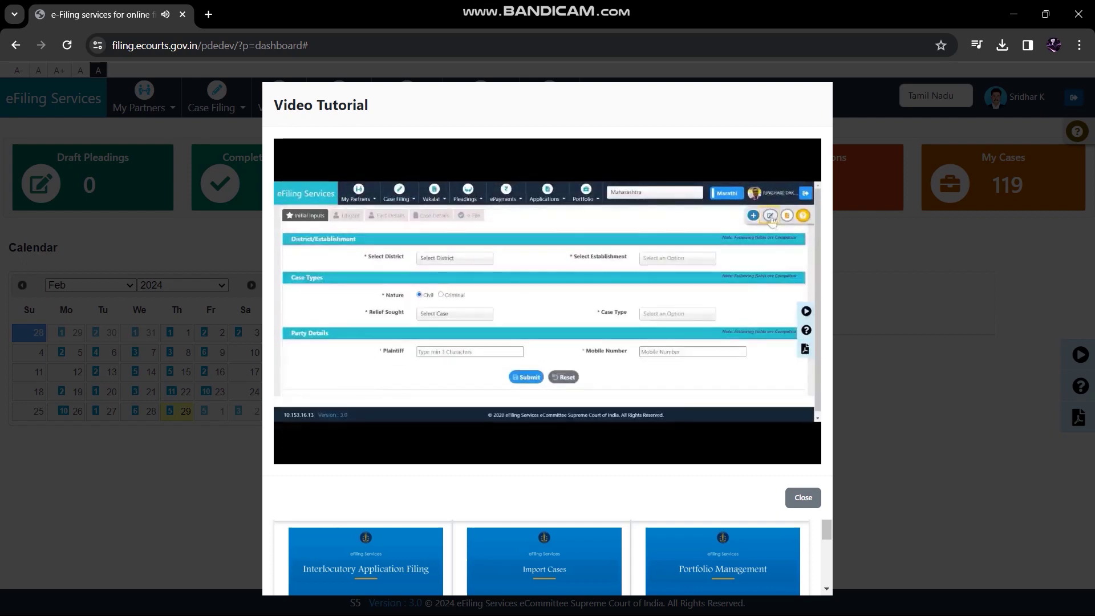
{"action": "key", "text": "Escape"}
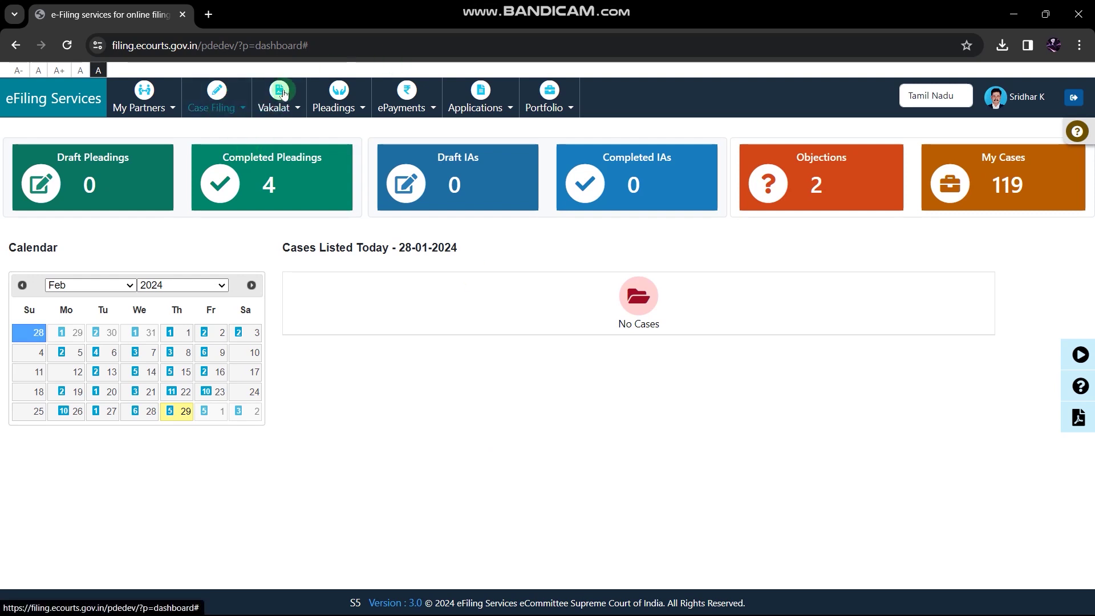
Under Case Filing > New Case Filing, list the 3 previous filings, two rejected in CIS
{"action": "left_click", "coordinate": [215, 108]}
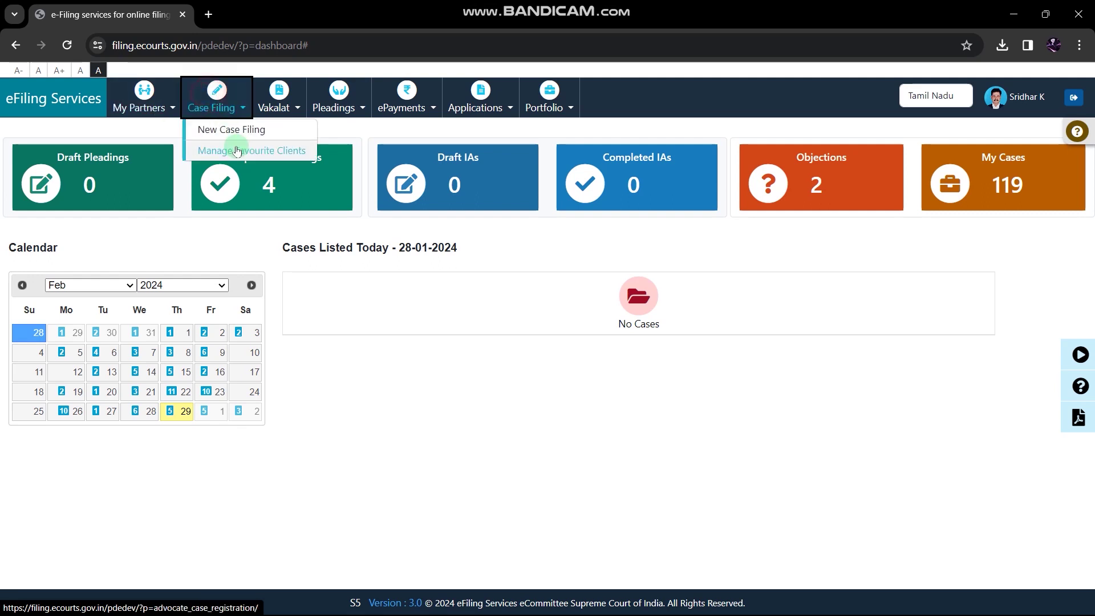
{"action": "left_click", "coordinate": [244, 130]}
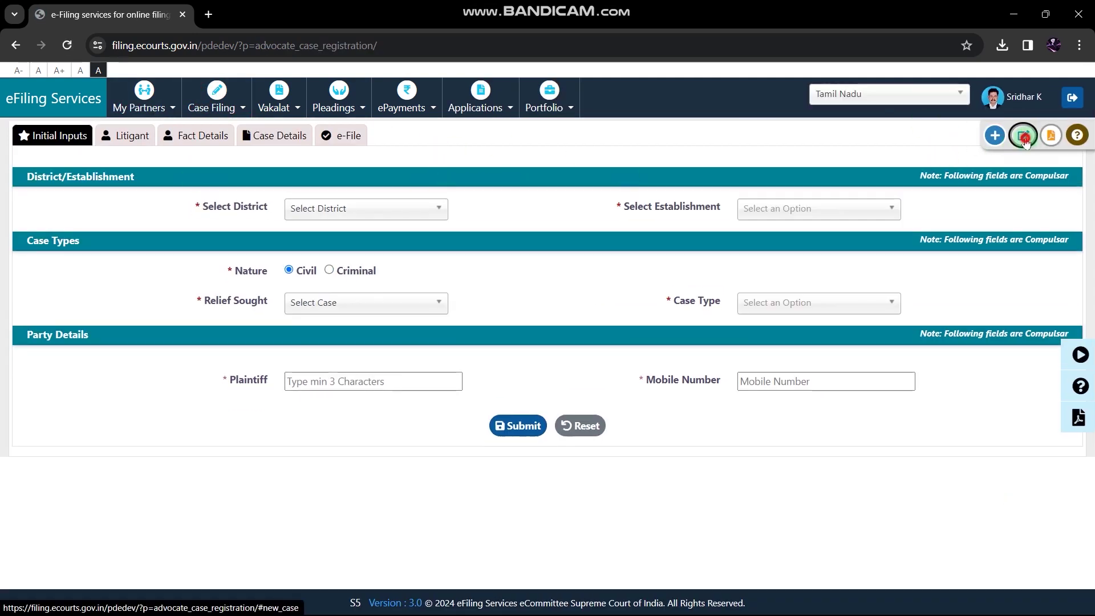
{"action": "left_click", "coordinate": [1023, 136]}
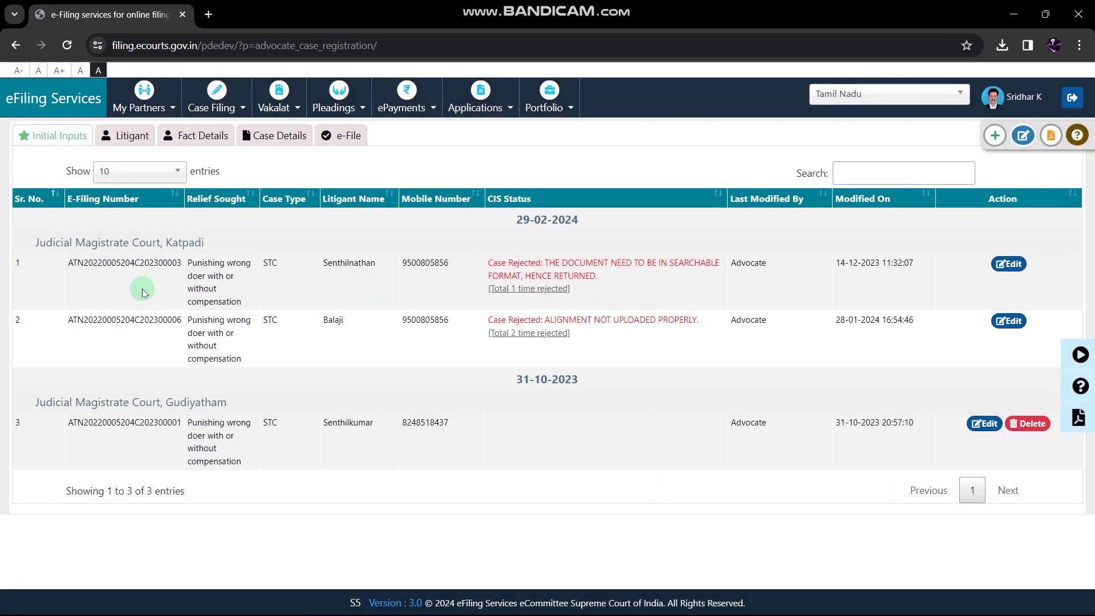
{"action": "left_click_drag", "start_coordinate": [268, 263], "coordinate": [276, 445]}
{"action": "left_click", "coordinate": [288, 274]}
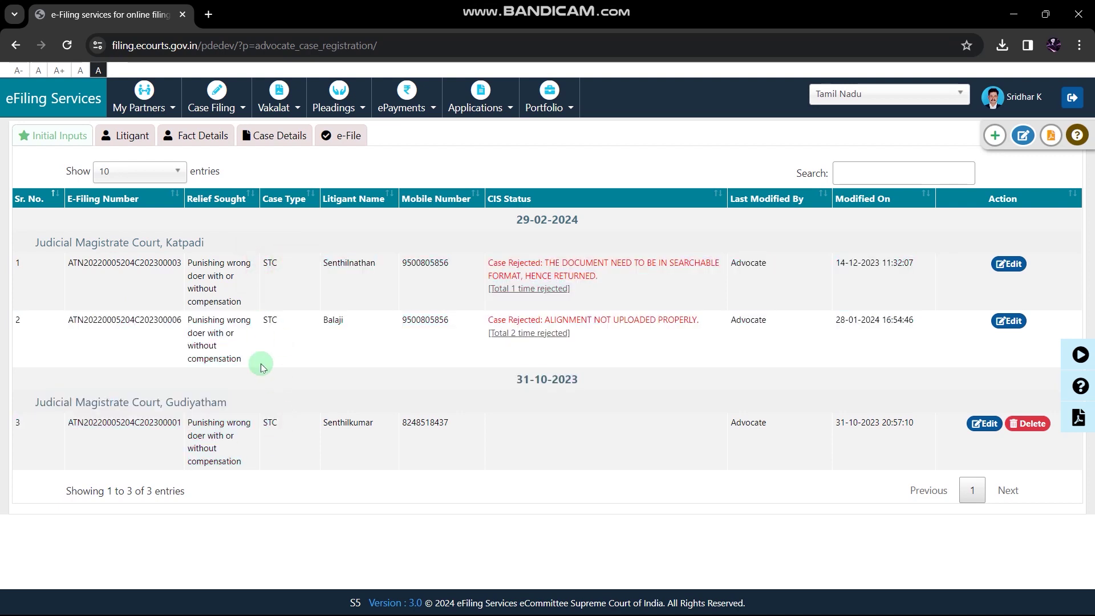